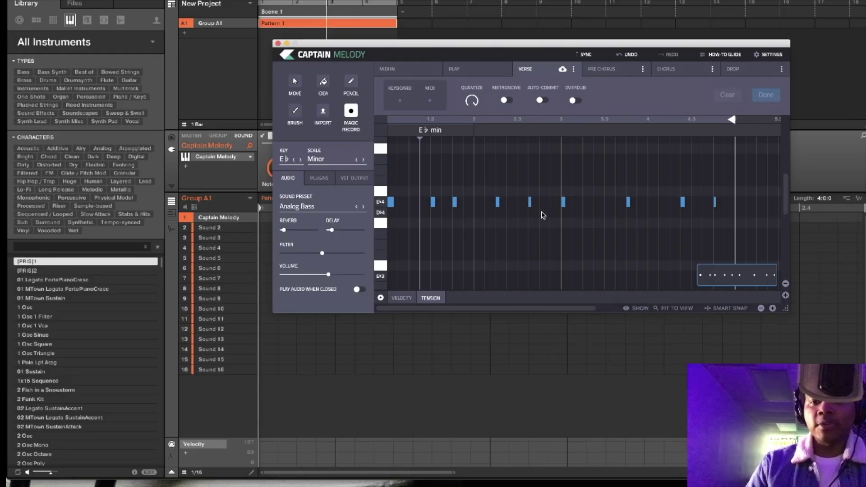
key("space")
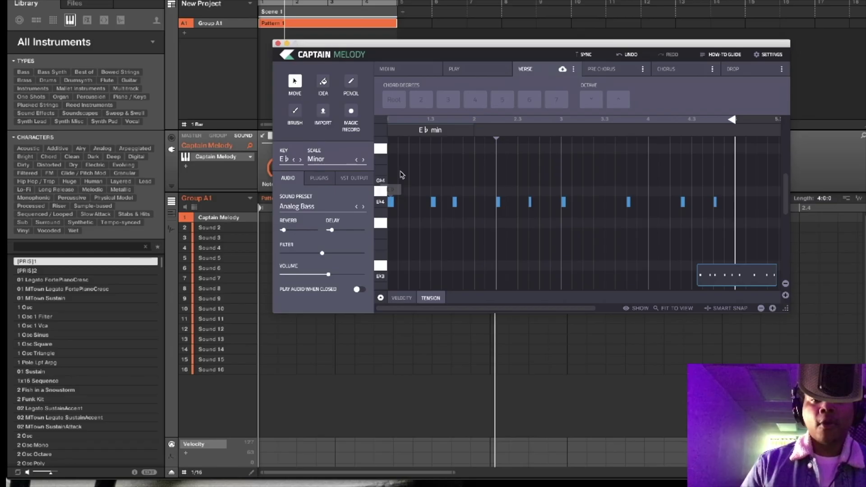
left_click_drag(396, 162, 479, 236)
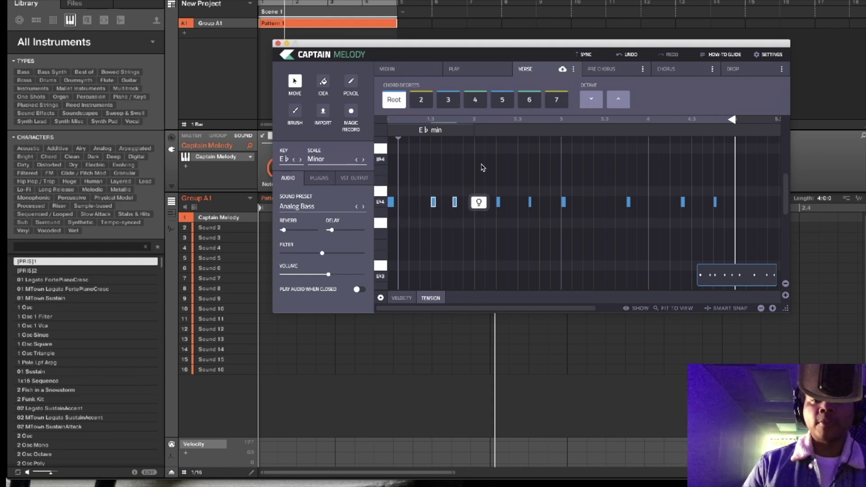
left_click(475, 164)
left_click(391, 203)
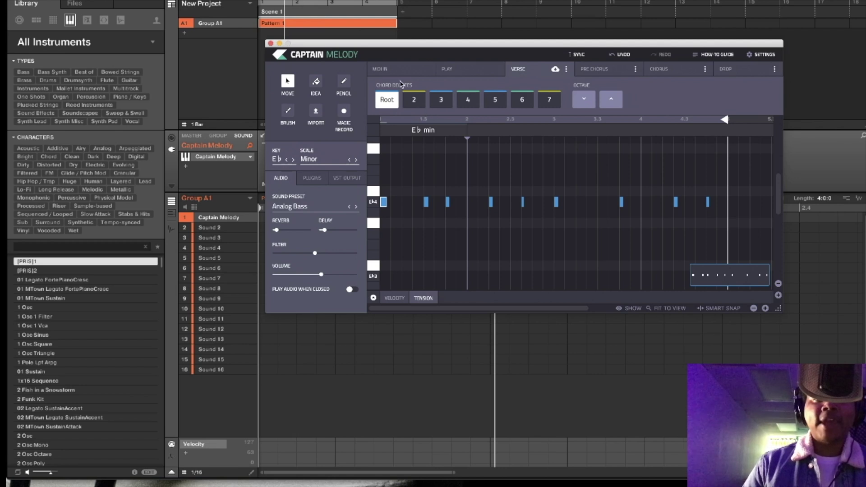
left_click_drag(493, 50, 491, 45)
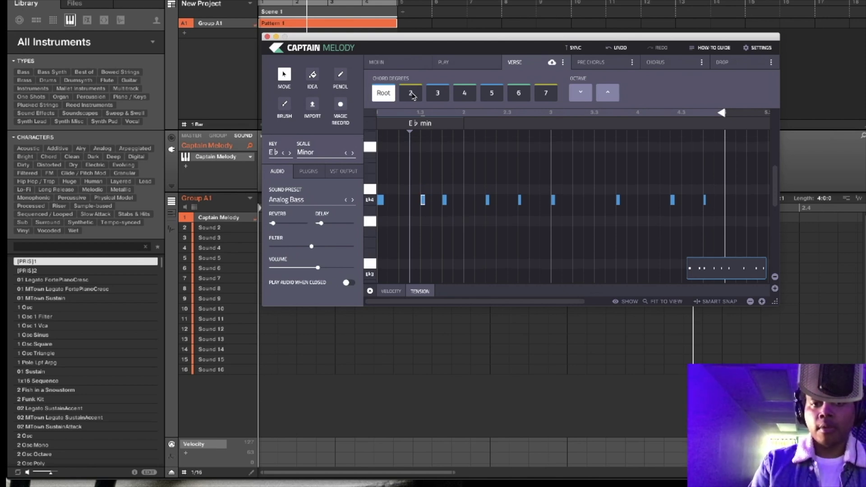
Raise the second melody note to the third scale degree and lower the third note to the seventh degree below the root
left_click(412, 93)
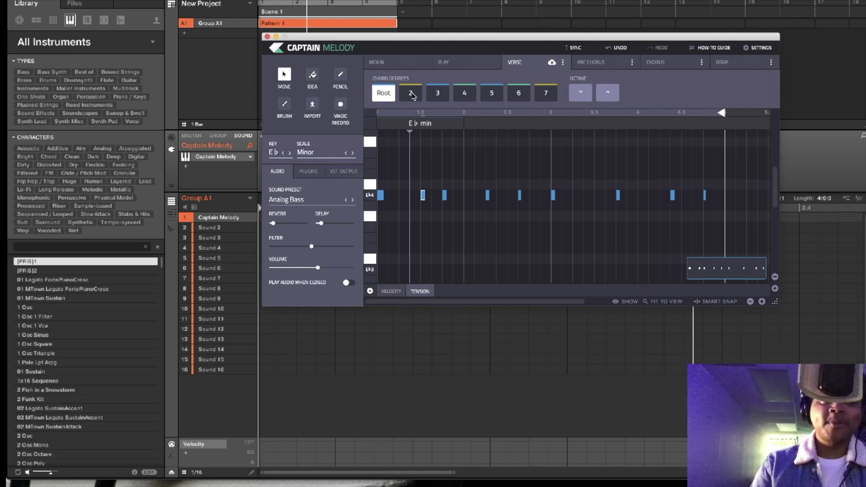
left_click(412, 93)
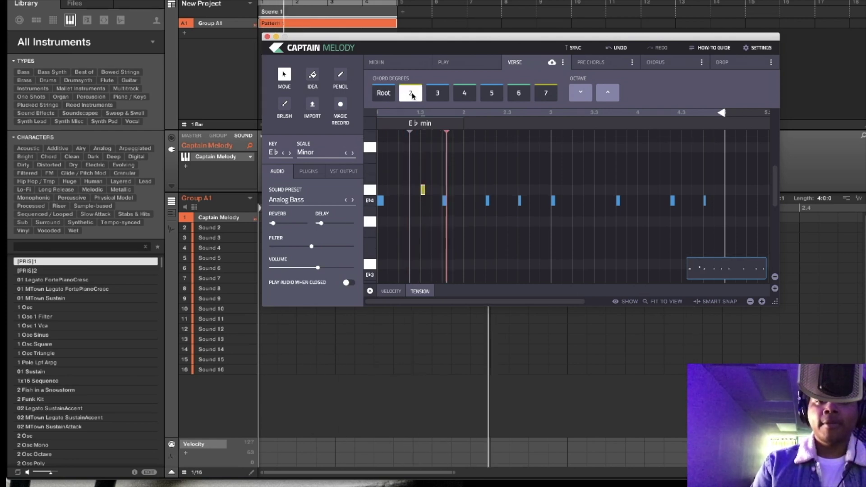
key("Up")
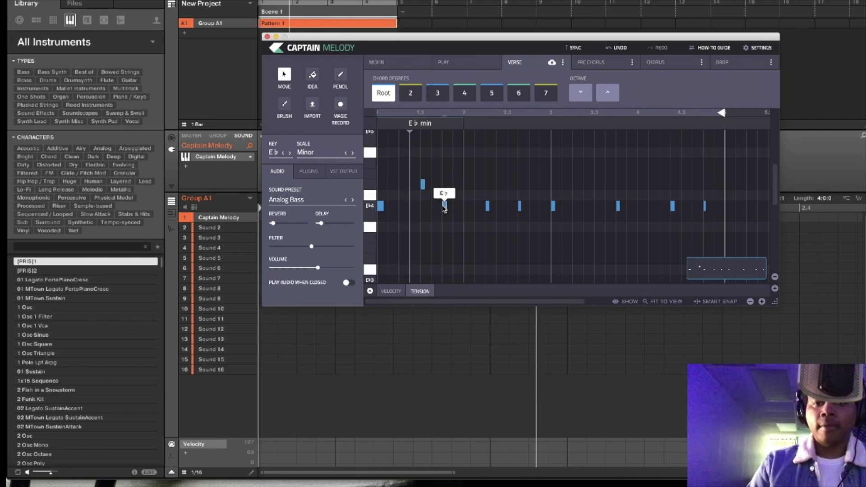
left_click_drag(444, 206, 444, 212)
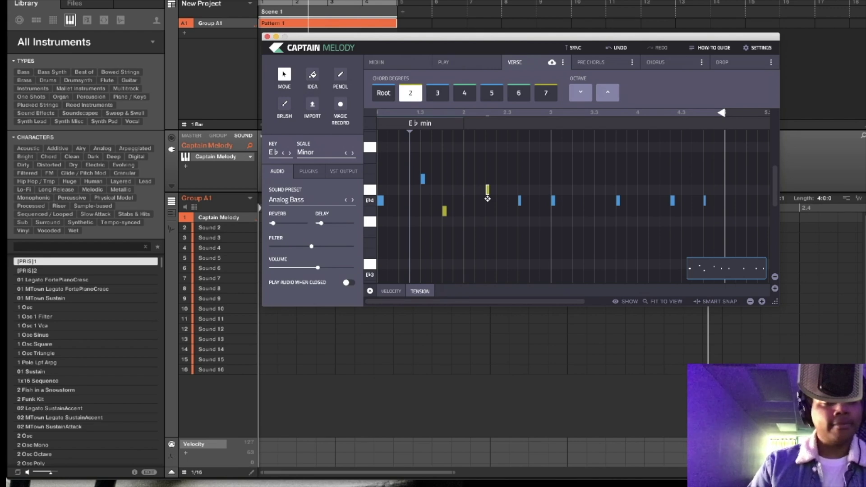
Lower the fifth melody note to the fifth scale degree and the sixth note to the sixth degree below the root
left_click(519, 201)
key("Down")
key("Down")
key("Down")
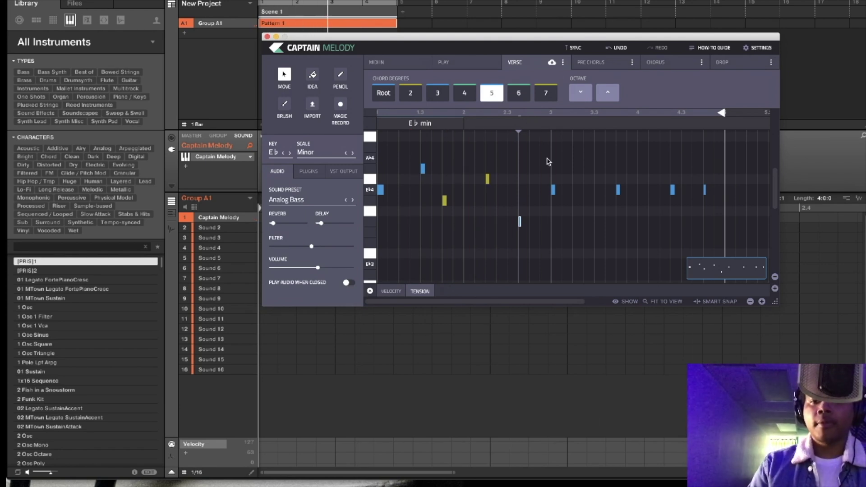
left_click(553, 190)
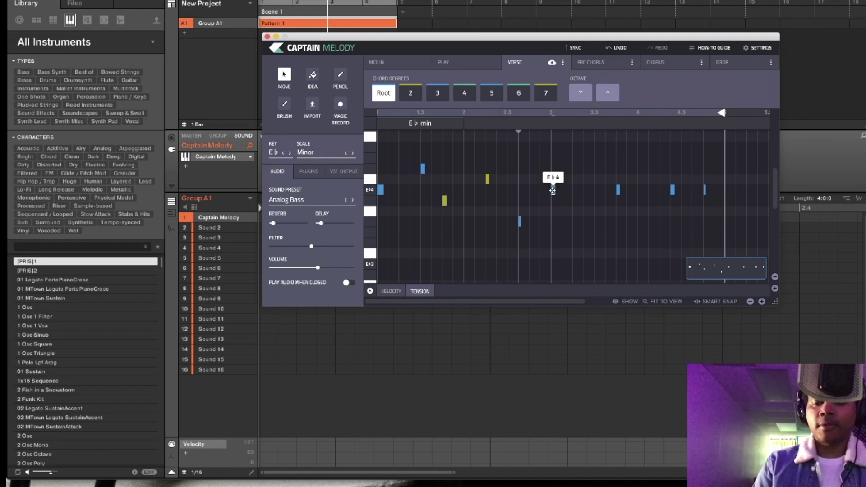
left_click_drag(553, 191, 553, 190)
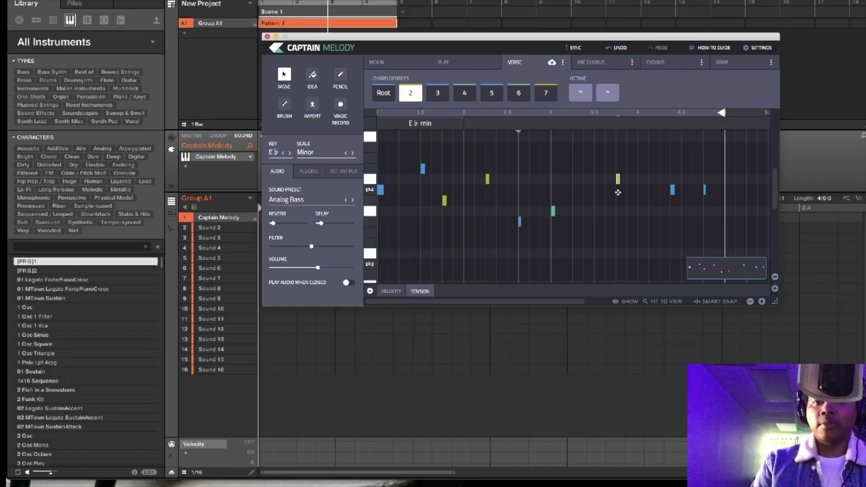
Raise the seventh melody note to the fourth scale degree and lower the eighth note to the seventh degree
key("Up")
key("Up")
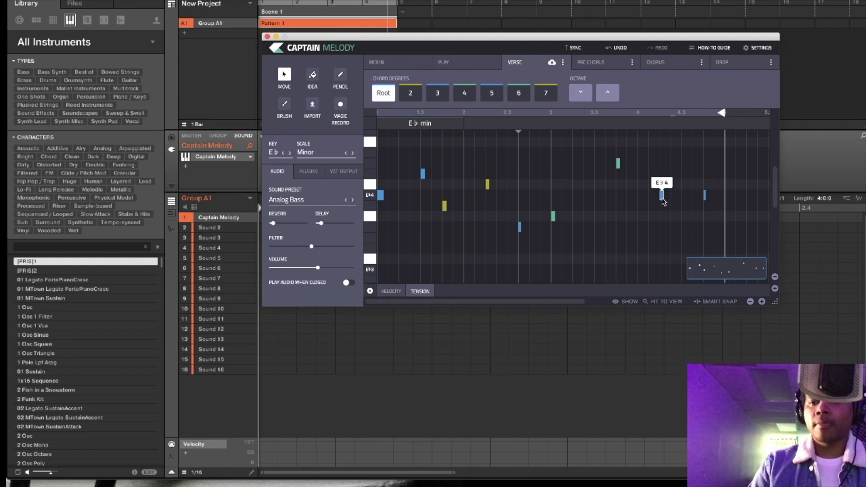
left_click(662, 197)
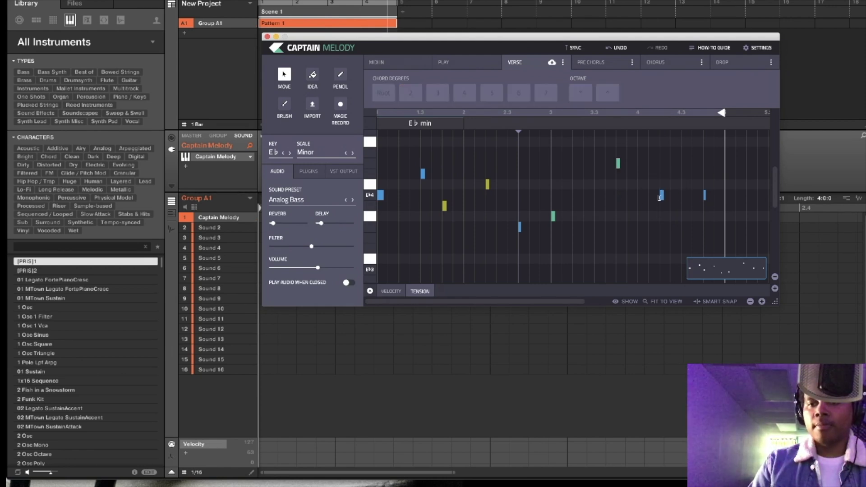
left_click(661, 197)
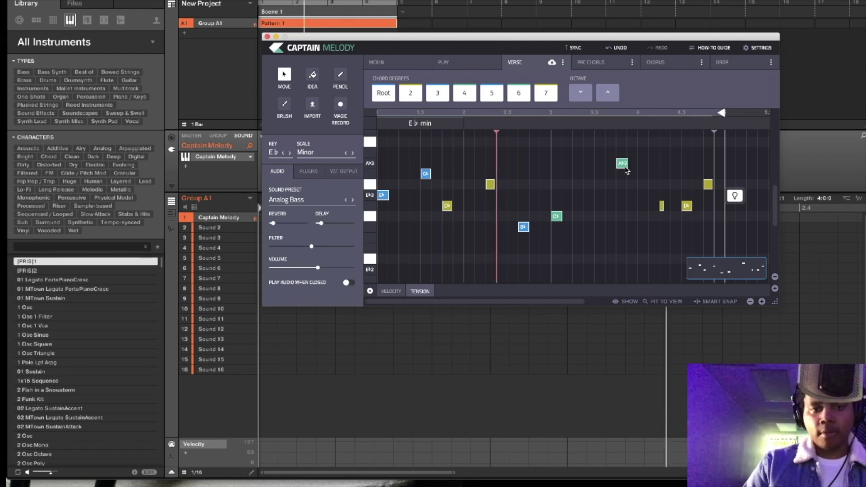
Lower the selected melody notes by one octave and place the Verse clip on the Captain Melody sound in Group A1
left_click(589, 98)
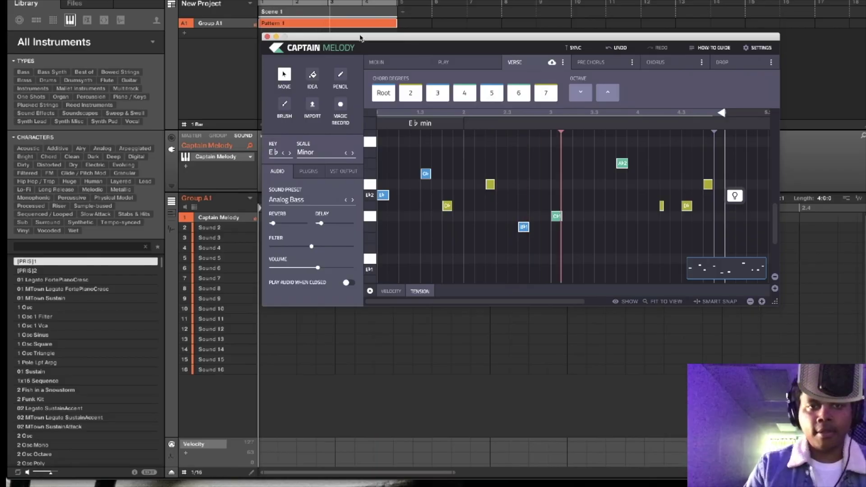
left_click_drag(360, 37, 369, 41)
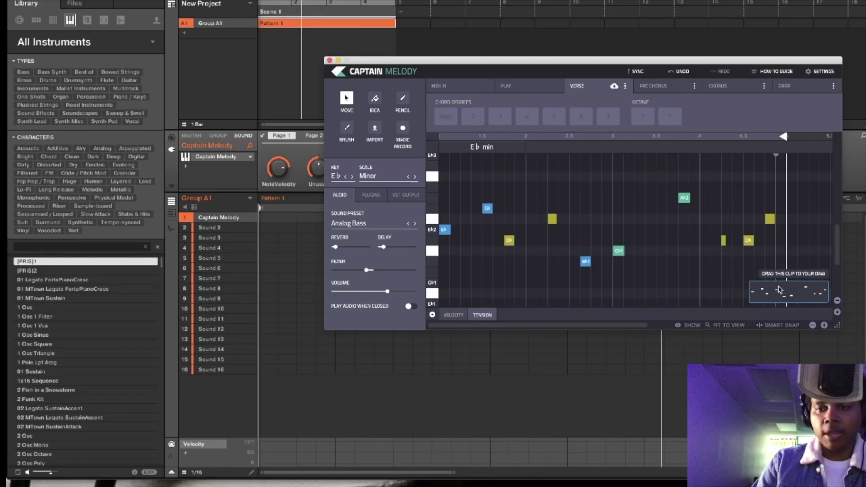
left_click_drag(780, 289, 228, 218)
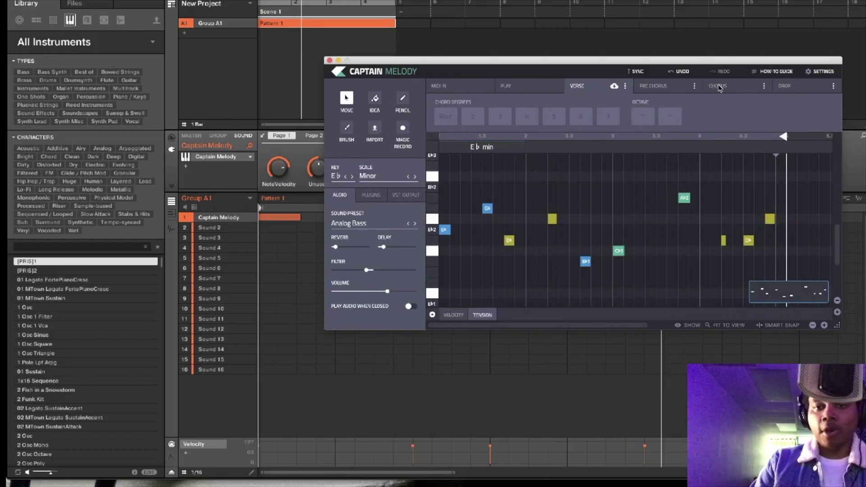
left_click(462, 90)
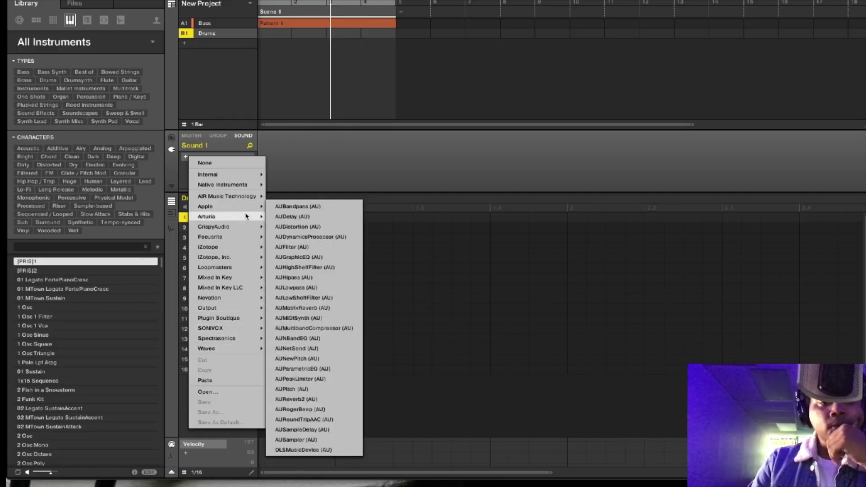
Load Captain Beat (VST) from Mixed In Key LLC on the first sound of the Drums group and open its interface
mouse_move(246, 287)
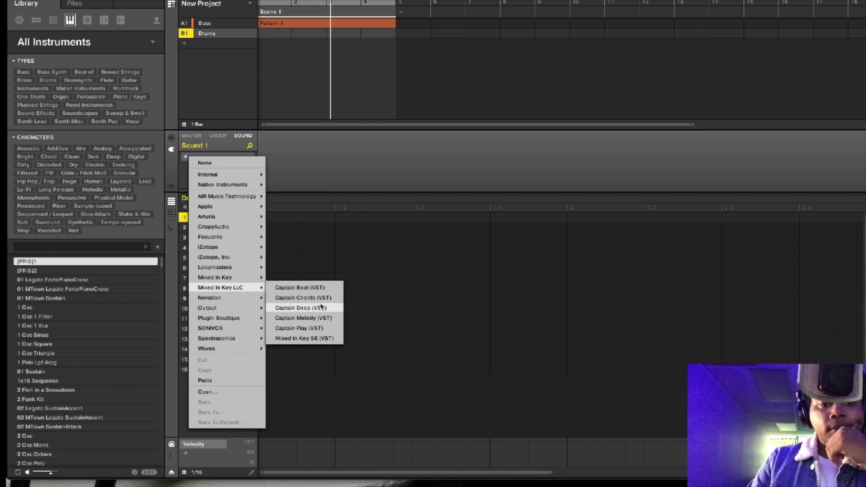
left_click(302, 287)
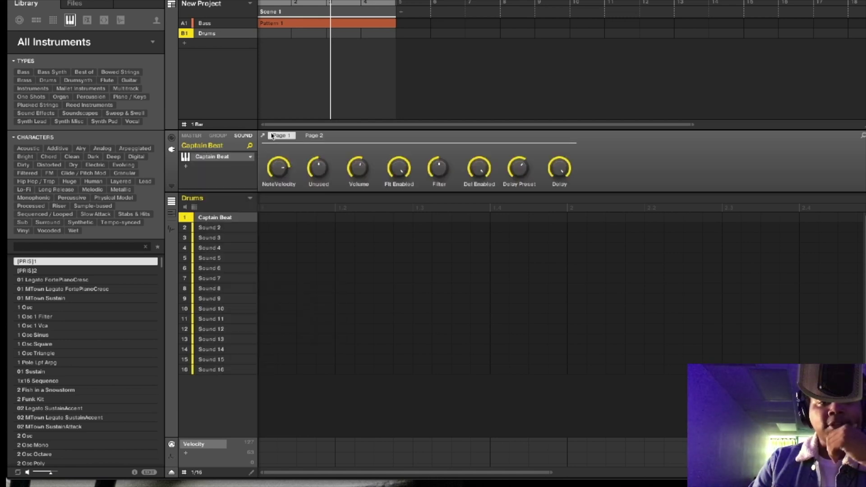
left_click(230, 158)
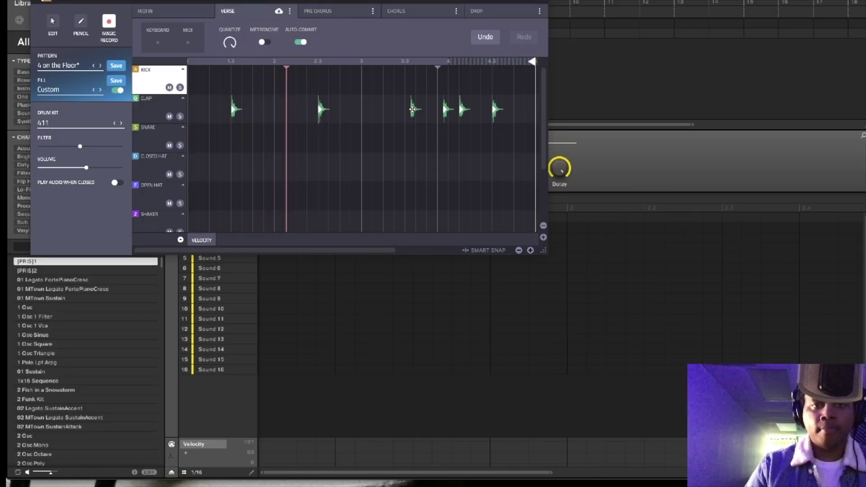
Shift the third clap hit earlier to 3.3 and the fourth clap hit earlier to the grid line just before 4
left_click(414, 109)
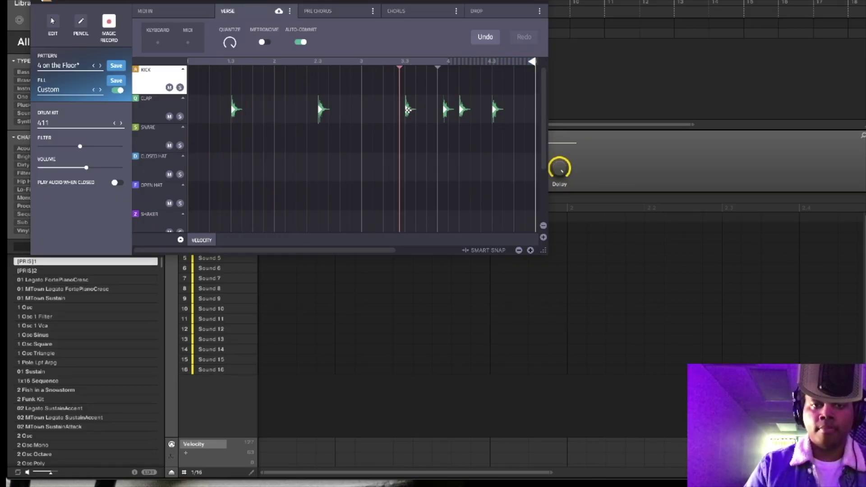
left_click_drag(451, 106, 439, 110)
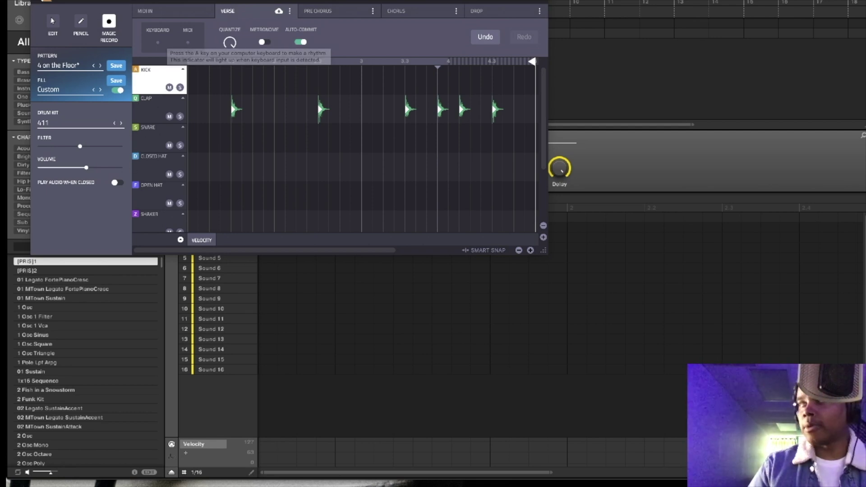
Switch the drum kit to Cogitative and record kick, closed hat and open hat hits into the Verse pattern
left_click(121, 123)
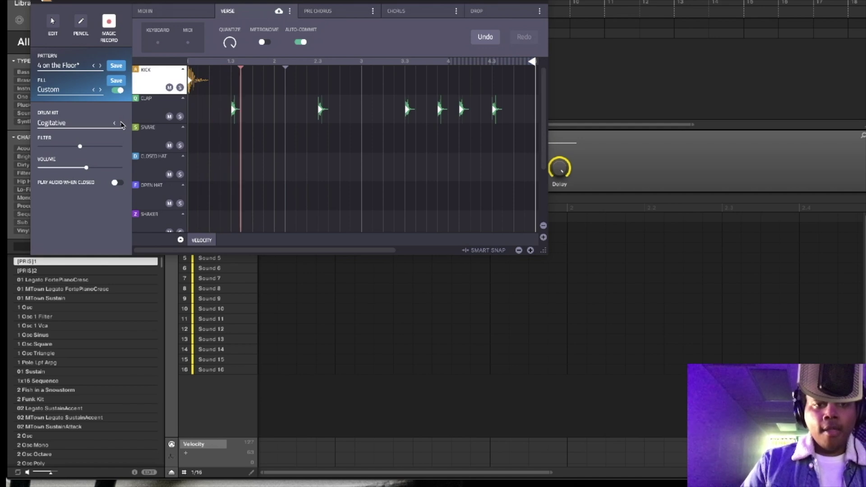
key("a")
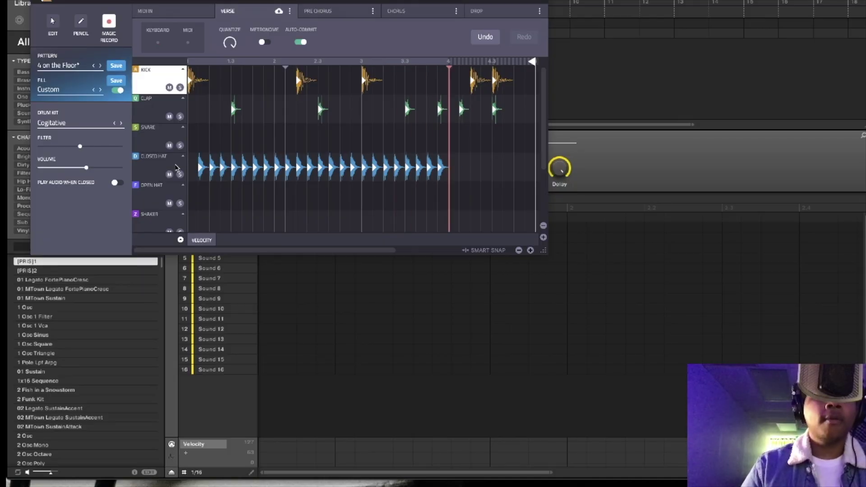
key("d")
key("f")
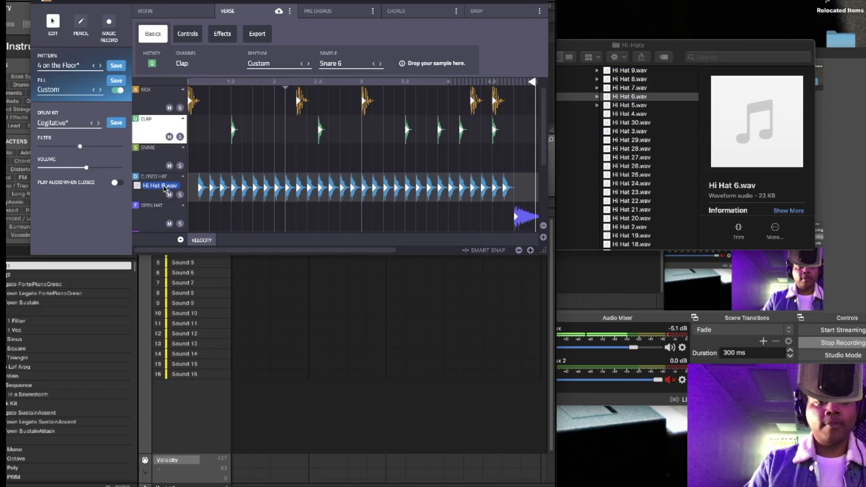
Replace the closed hat channel's sample with Hi Hat 6.wav
left_click_drag(165, 189, 168, 193)
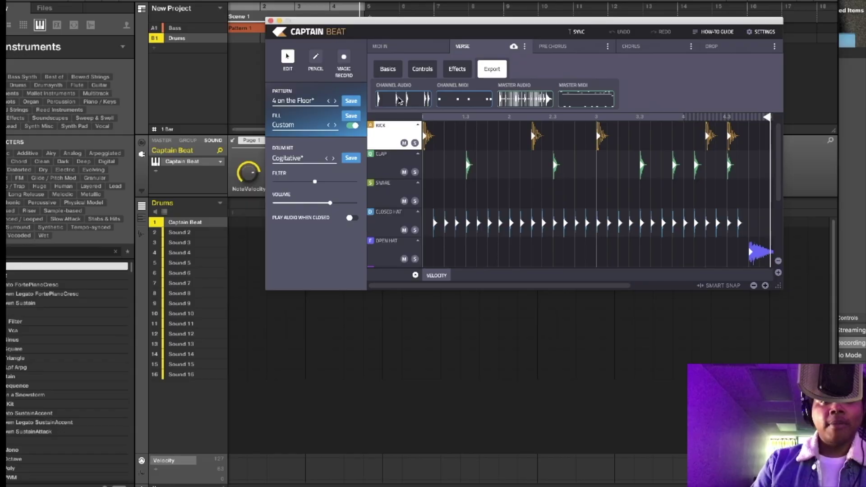
Bring the kick's channel audio export into the Drums group's pattern area
left_click_drag(405, 101, 241, 209)
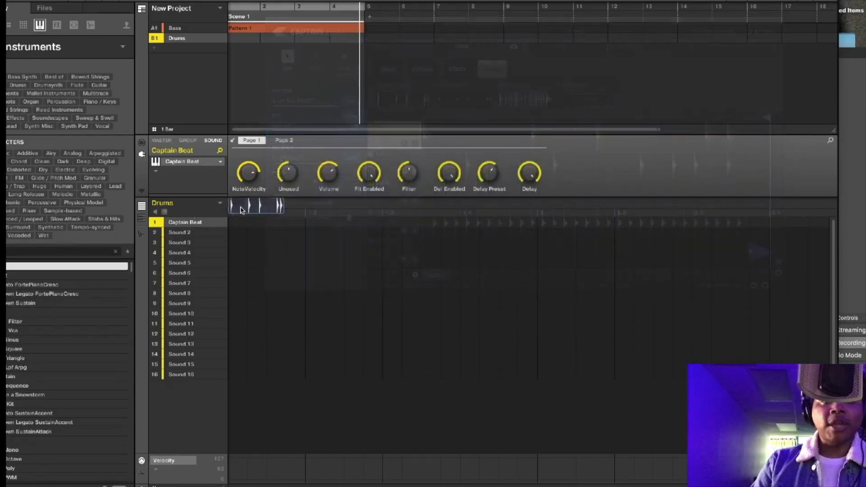